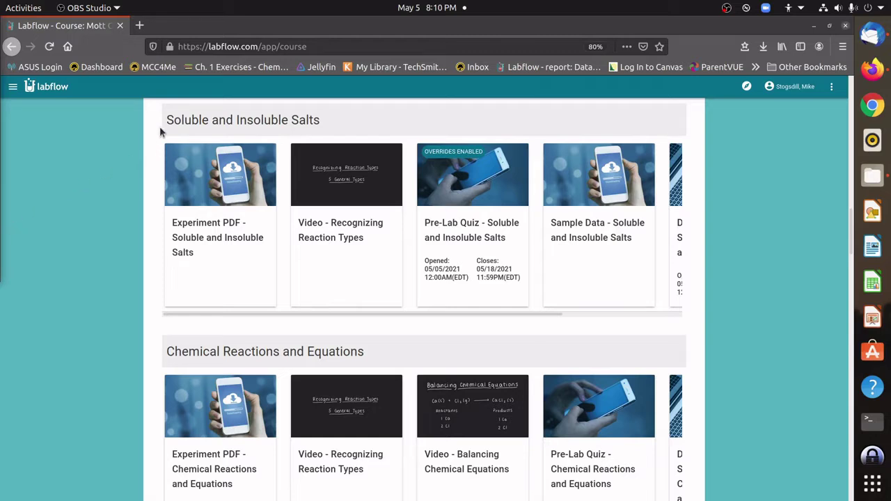
# - Highlight the PDF's Solubility of Ionic Compounds heading, then bring the Labflow course page forward
pyautogui.moveTo(166, 119); pyautogui.dragTo(324, 121)
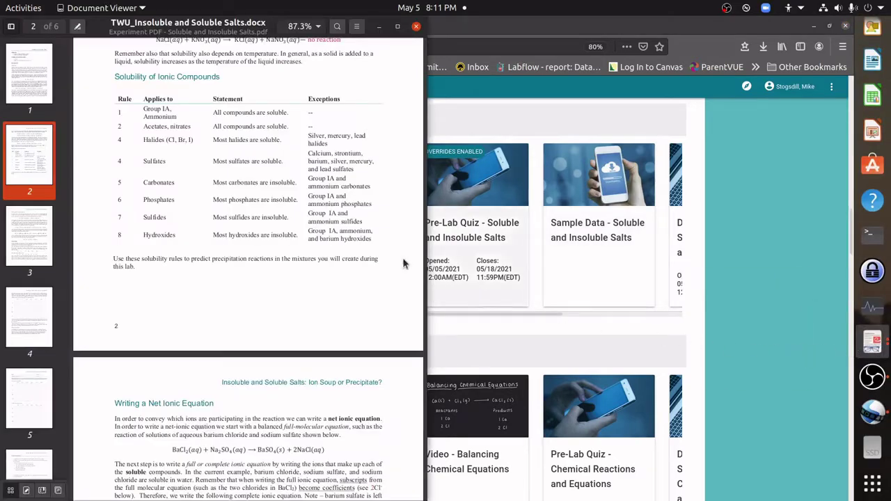
pyautogui.scroll(5, 203, 164)
pyautogui.scroll(15, 202, 164)
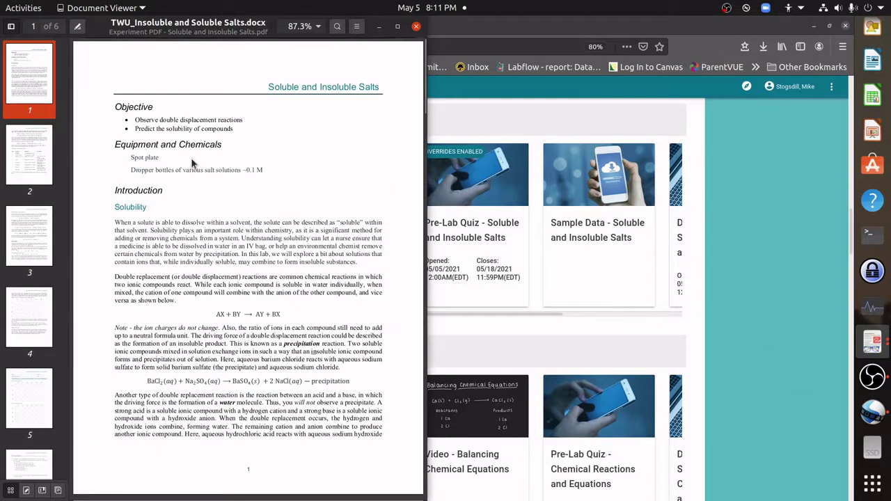
pyautogui.scroll(-6, 192, 160)
pyautogui.scroll(-7, 191, 160)
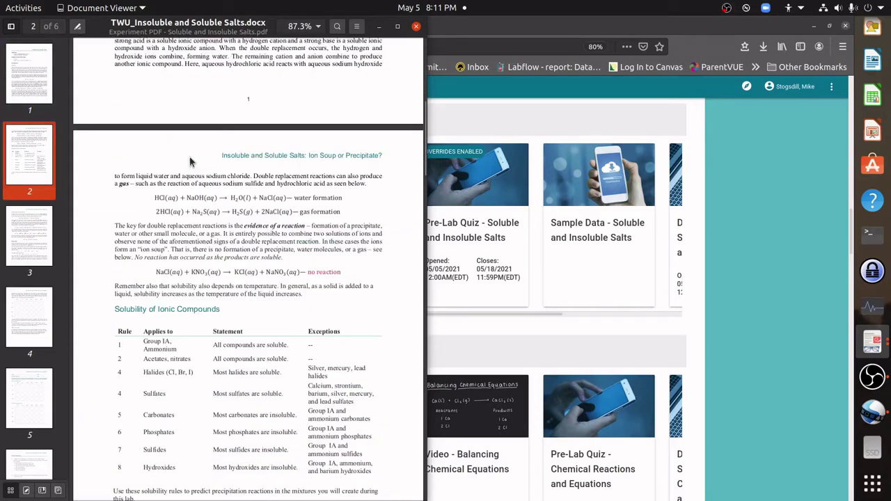
pyautogui.moveTo(115, 174); pyautogui.dragTo(231, 173)
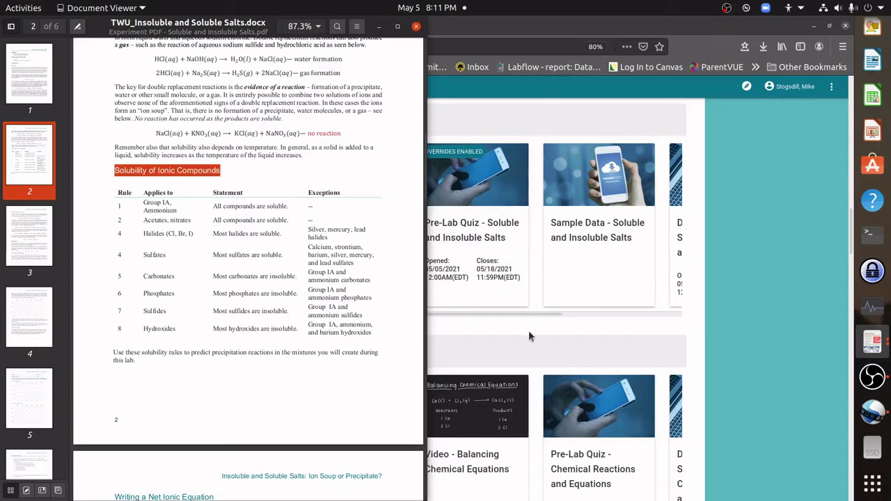
pyautogui.click(778, 283)
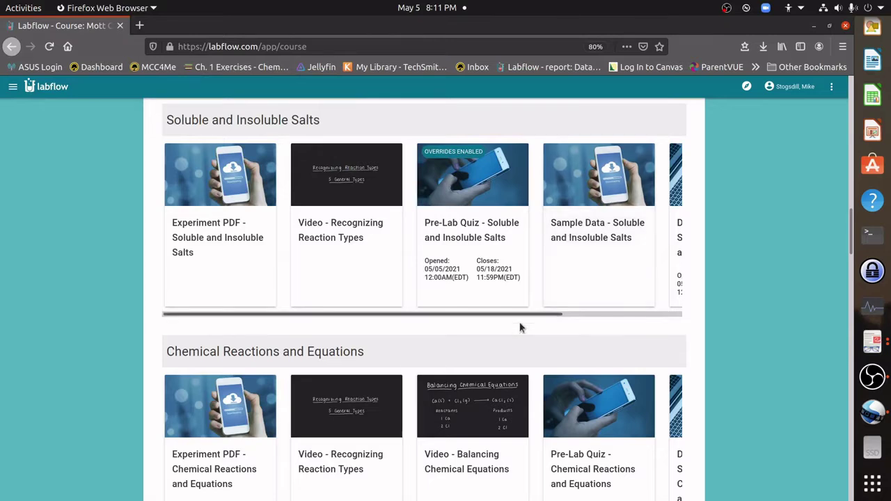
# - View the Sample Data PDF's spot plate picture in Document Viewer, then minimize it
pyautogui.moveTo(511, 315); pyautogui.dragTo(614, 317)
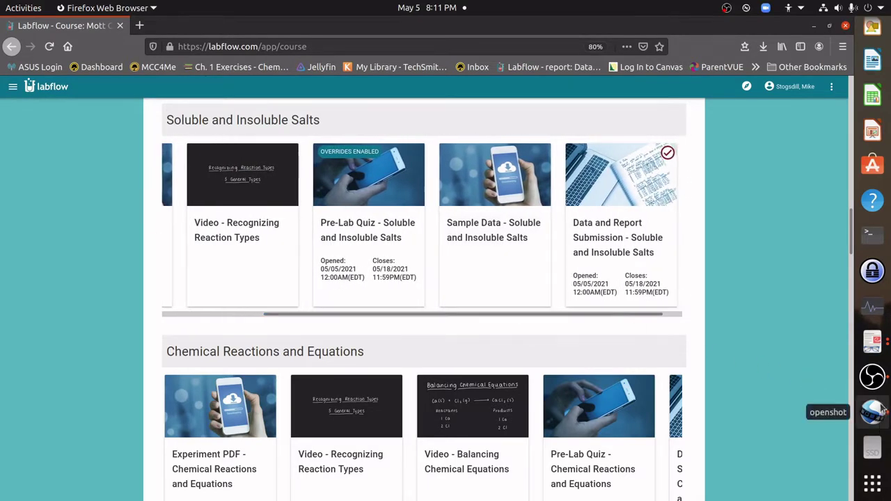
pyautogui.click(870, 343)
pyautogui.click(863, 348)
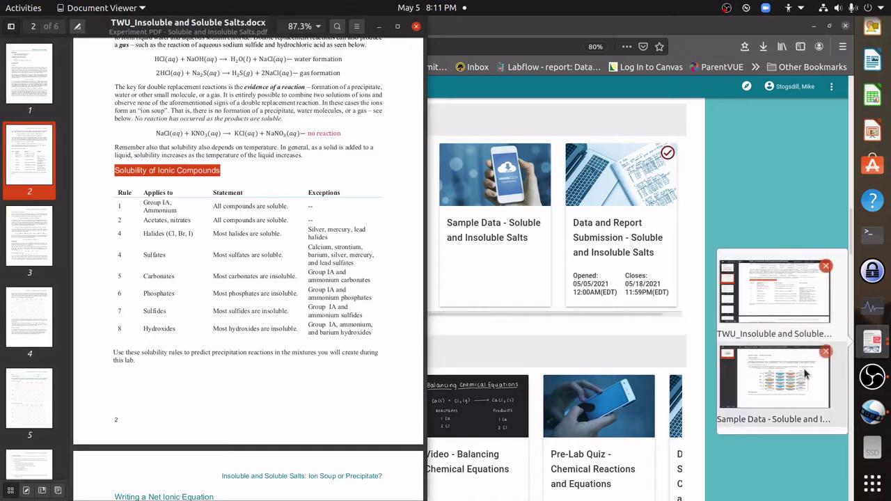
pyautogui.click(804, 379)
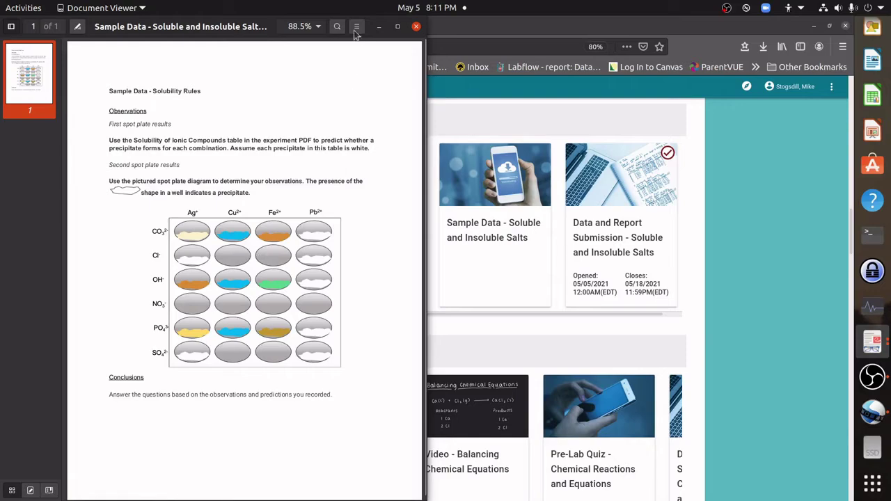
pyautogui.click(381, 27)
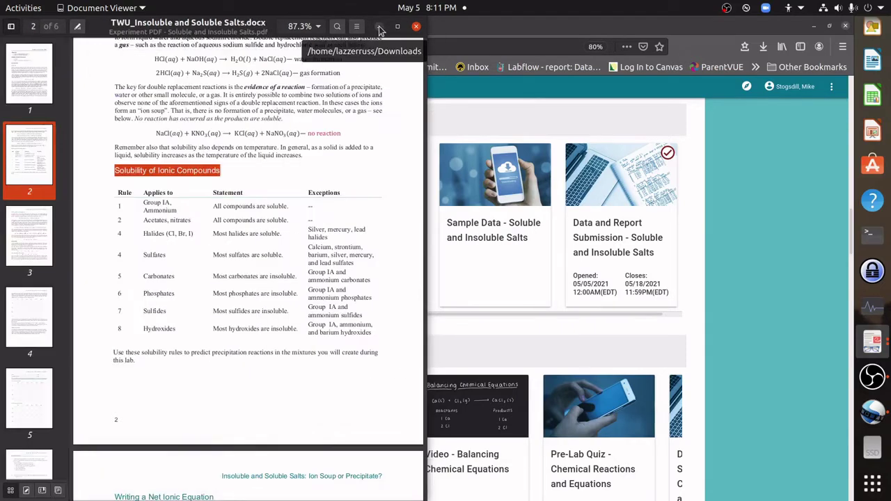
# - Snap Firefox to the right half, then highlight the First spot plate heading and the PDF rules table
pyautogui.moveTo(622, 27); pyautogui.dragTo(867, 124)
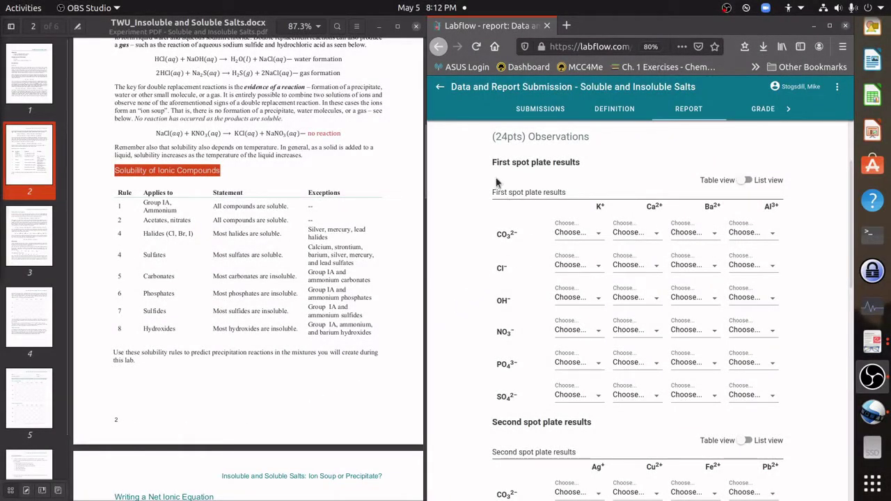
pyautogui.moveTo(493, 162); pyautogui.dragTo(580, 163)
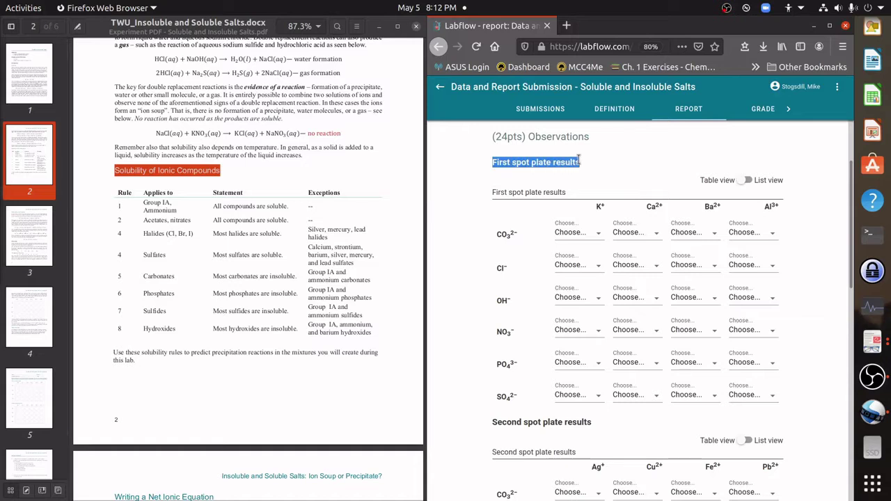
pyautogui.click(472, 212)
pyautogui.scroll(-1, 459, 278)
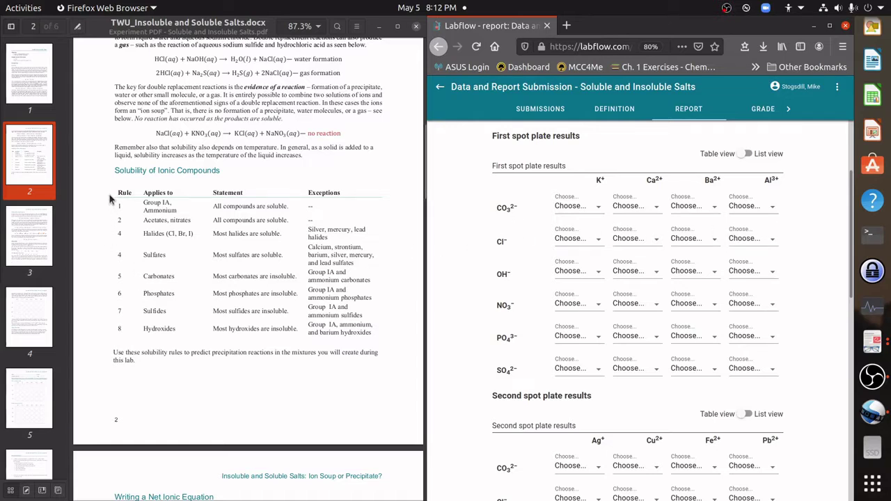
pyautogui.moveTo(108, 191); pyautogui.dragTo(369, 339)
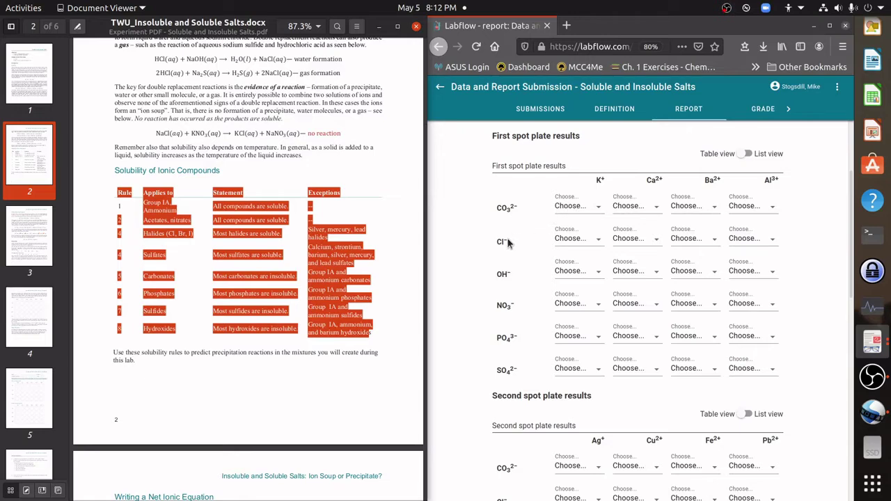
pyautogui.click(403, 285)
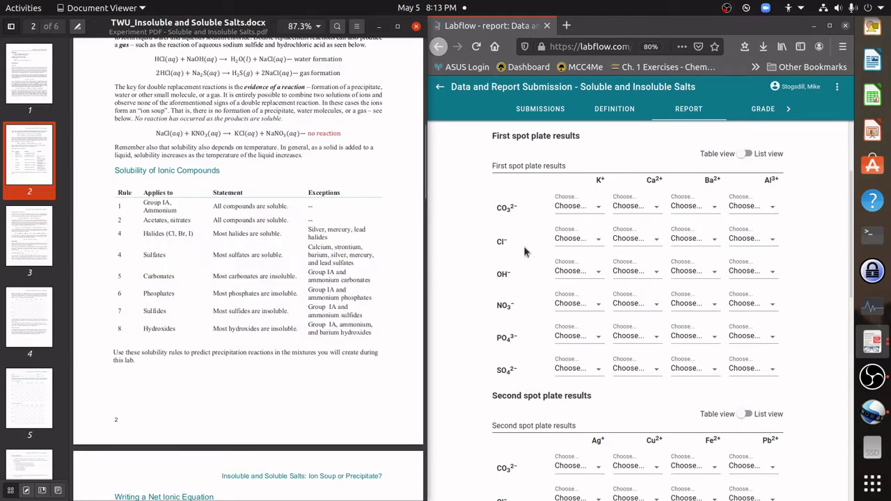
pyautogui.click(588, 212)
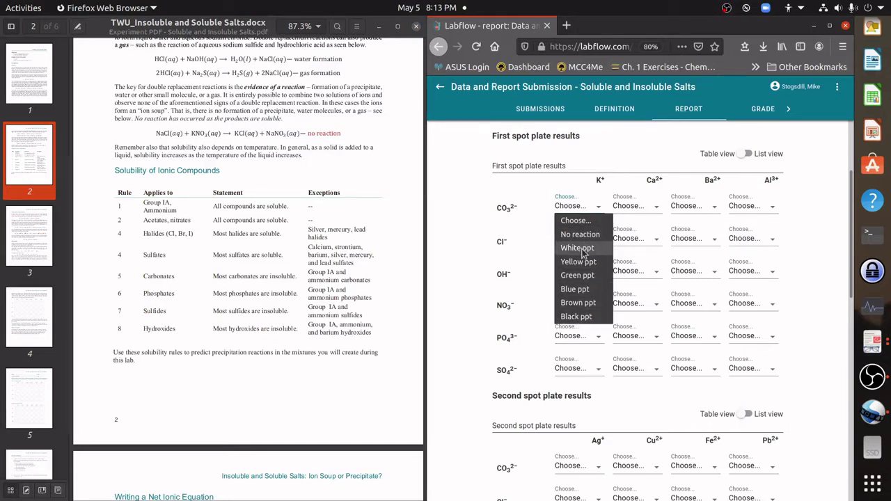
pyautogui.click(521, 214)
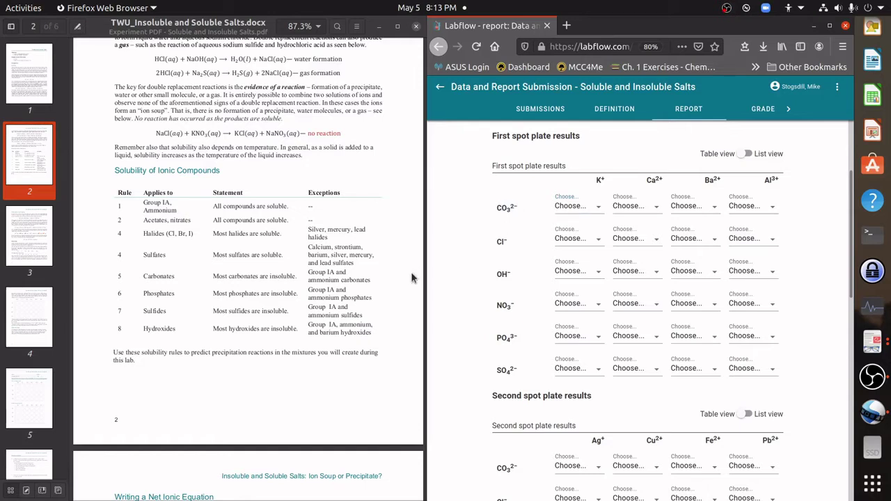
pyautogui.click(342, 337)
pyautogui.doubleClick(119, 277)
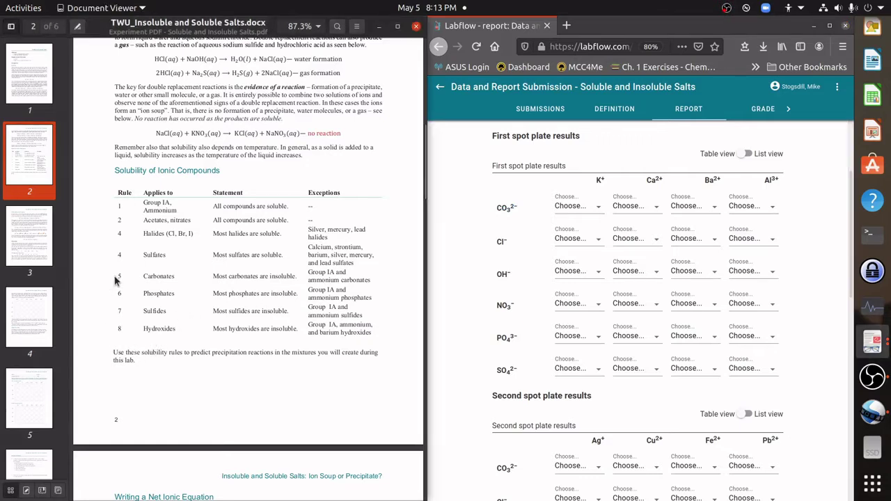
pyautogui.moveTo(138, 275); pyautogui.dragTo(173, 281)
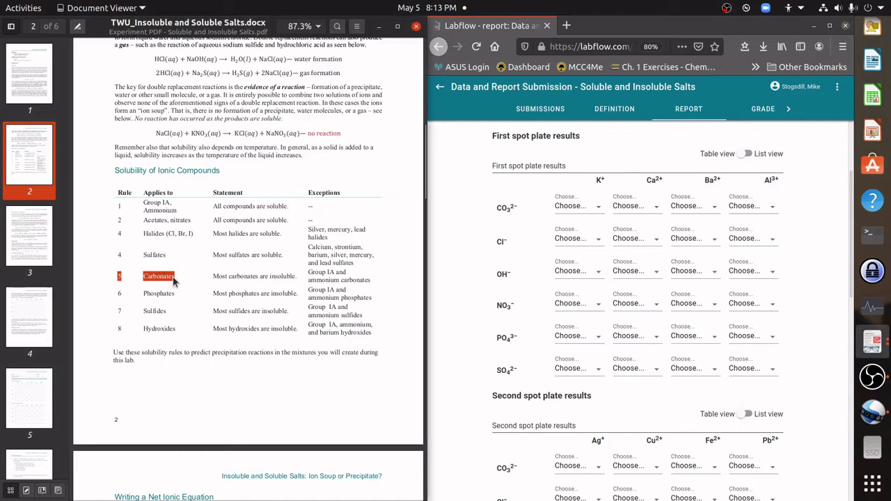
pyautogui.click(202, 283)
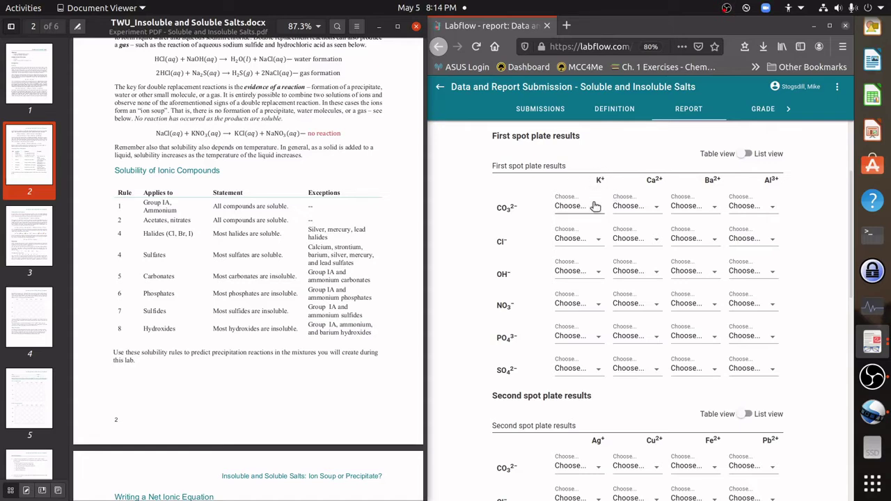
# - Set the CO₃²⁻ row: K⁺ No reaction; Ca²⁺, Ba²⁺ and Al³⁺ White ppt
pyautogui.click(595, 206)
pyautogui.click(593, 232)
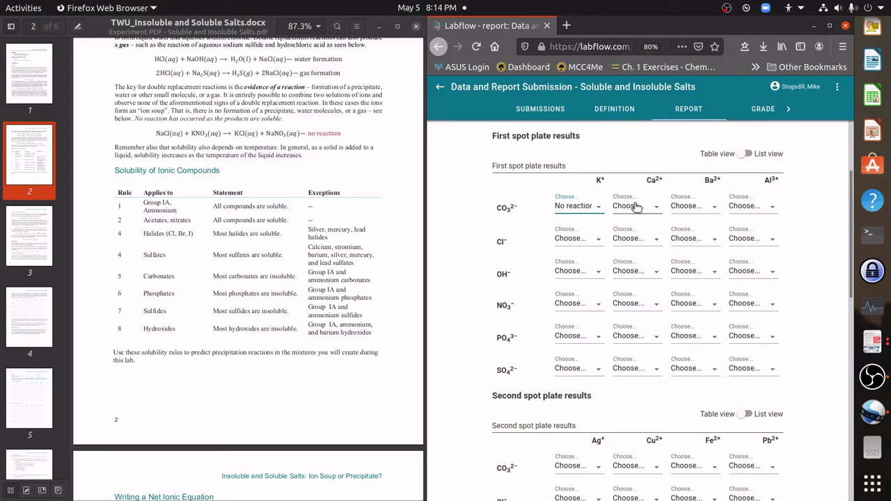
pyautogui.click(645, 207)
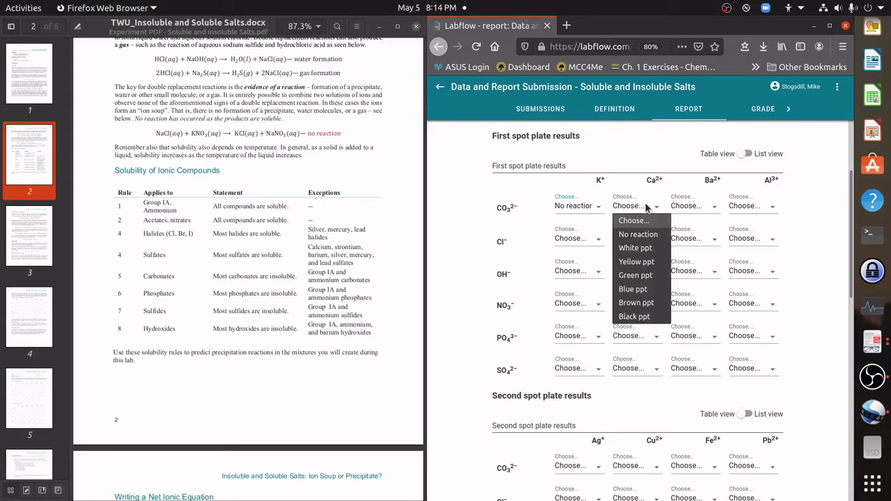
pyautogui.click(639, 248)
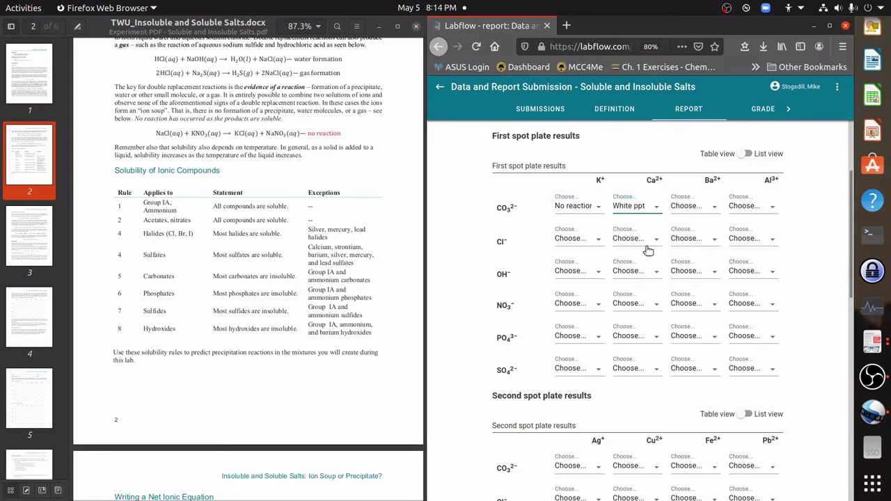
pyautogui.click(710, 211)
pyautogui.click(712, 247)
pyautogui.click(770, 206)
pyautogui.click(766, 249)
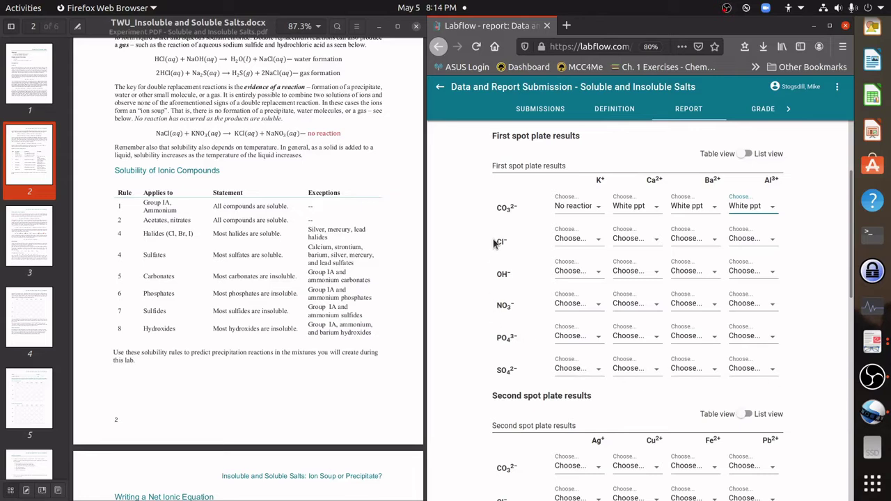
pyautogui.moveTo(496, 243); pyautogui.dragTo(509, 243)
# - Highlight the PDF's halides rule, 'Most halides are soluble', and its silver exceptions
pyautogui.click(479, 263)
pyautogui.moveTo(119, 235); pyautogui.dragTo(202, 237)
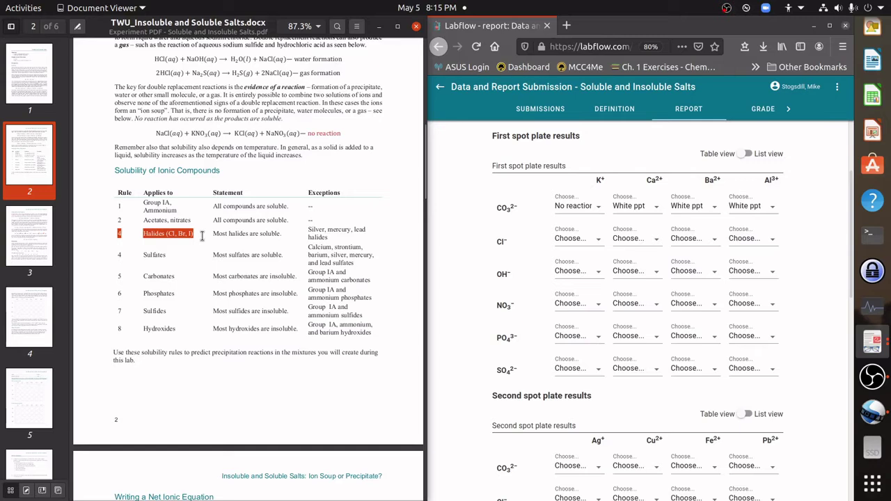
pyautogui.moveTo(217, 236); pyautogui.dragTo(286, 235)
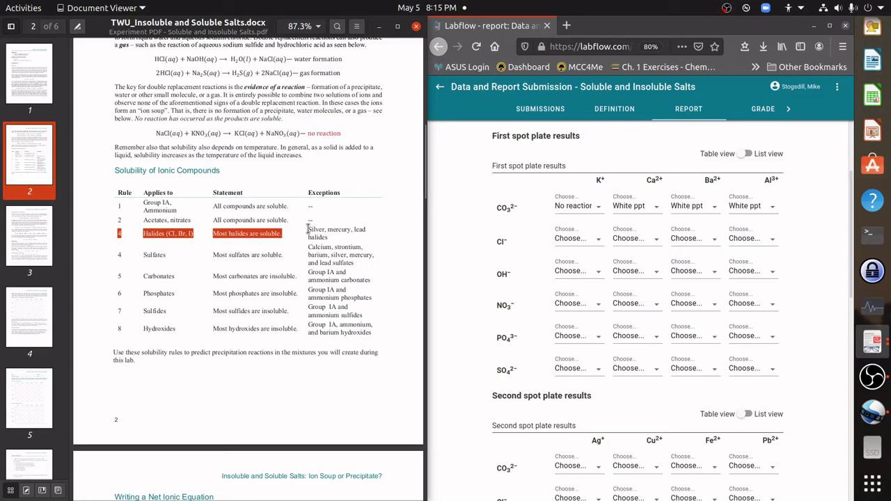
pyautogui.moveTo(308, 230); pyautogui.dragTo(361, 234)
pyautogui.click(381, 236)
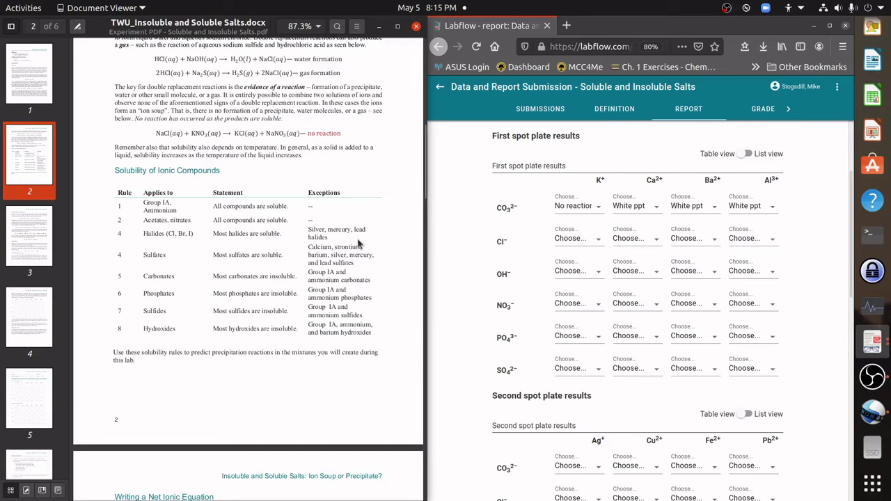
# - Set the Cl⁻ row to No reaction for K⁺, Ca²⁺, Ba²⁺ and Al³⁺
pyautogui.click(591, 239)
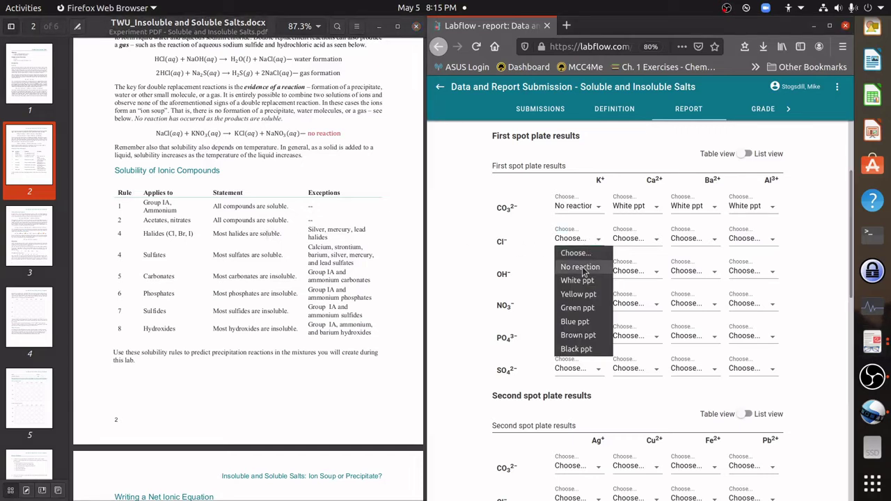
pyautogui.click(583, 269)
pyautogui.click(642, 244)
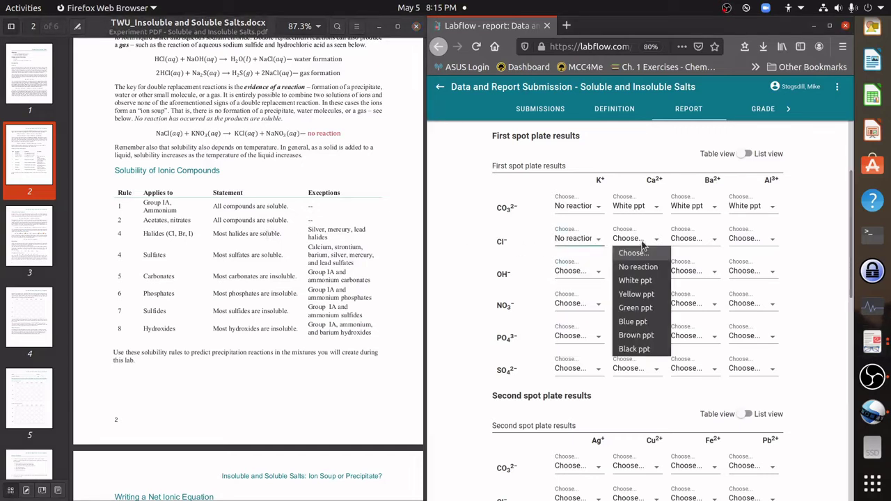
pyautogui.click(638, 266)
pyautogui.click(699, 243)
pyautogui.click(705, 268)
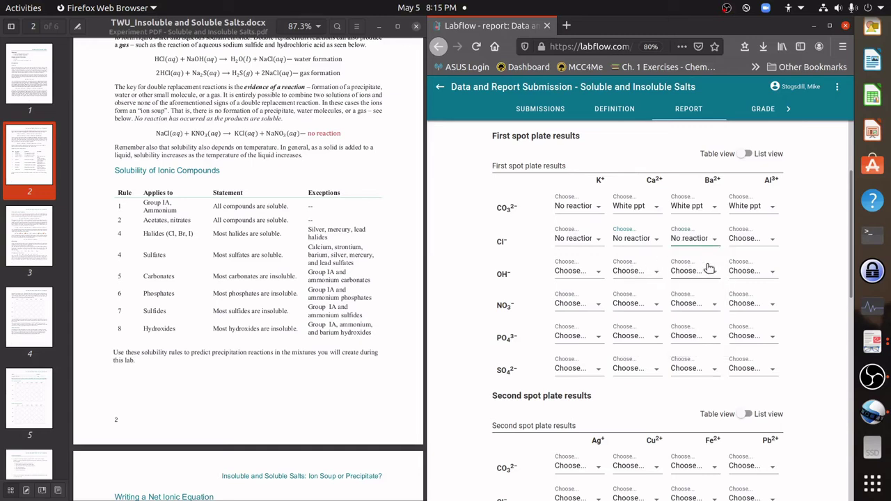
pyautogui.click(748, 239)
pyautogui.click(749, 266)
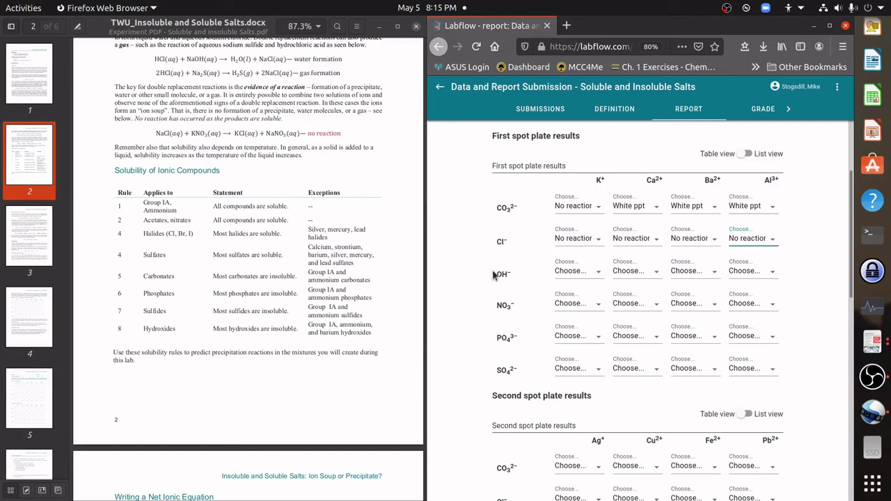
# - Highlight the PDF rule 'Most hydroxides are insoluble' and return to the Labflow report
pyautogui.moveTo(493, 276); pyautogui.dragTo(503, 273)
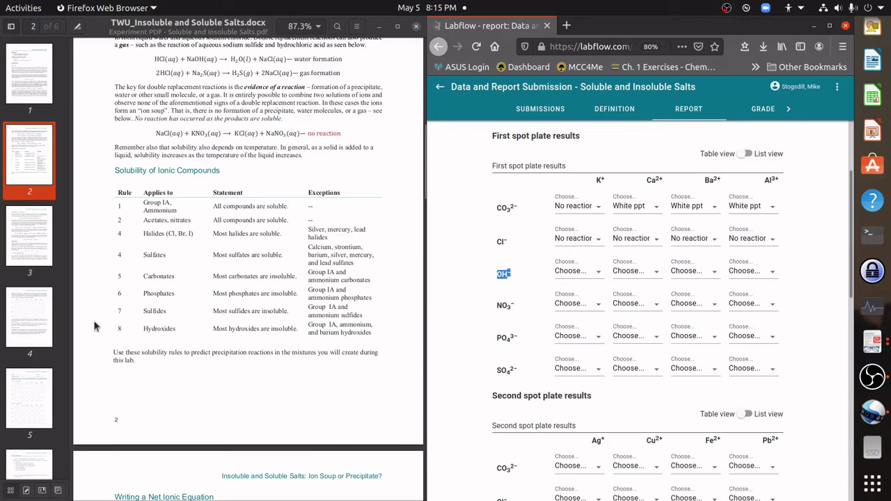
pyautogui.click(212, 331)
pyautogui.moveTo(212, 330); pyautogui.dragTo(298, 336)
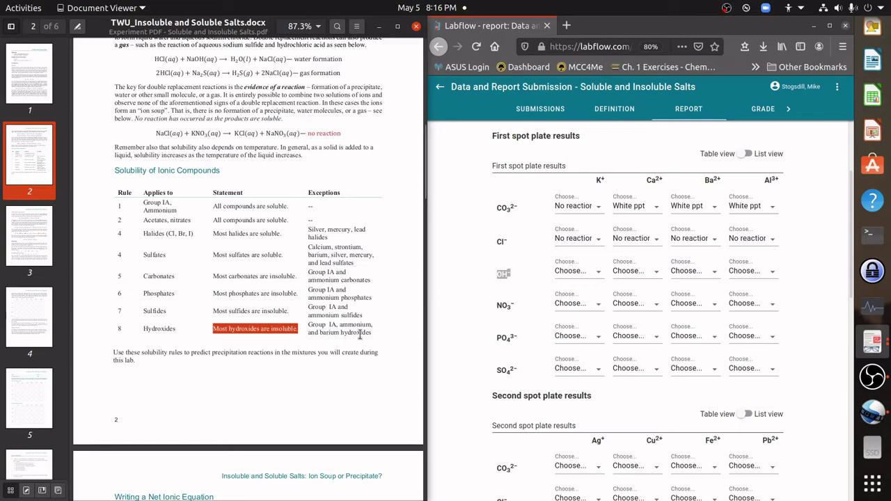
pyautogui.click(535, 281)
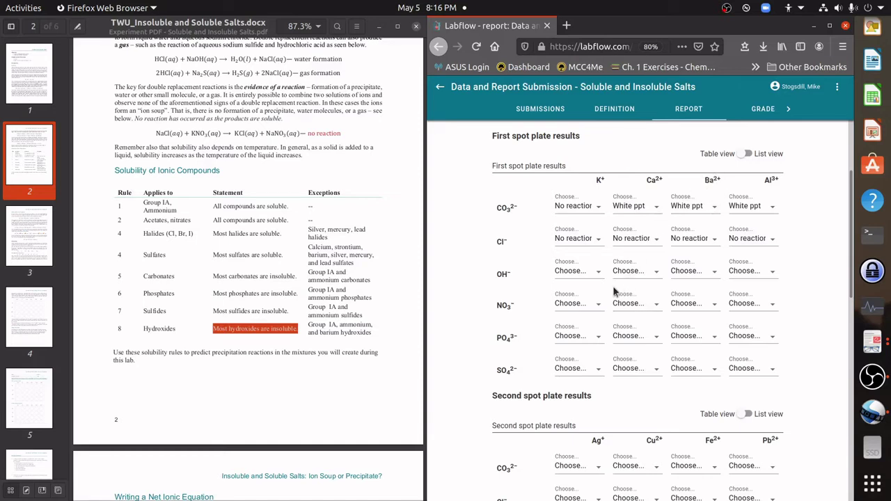
# - Set the OH⁻ row: Ca²⁺ and Al³⁺ White ppt, K⁺ and Ba²⁺ No reaction
pyautogui.click(652, 279)
pyautogui.click(640, 312)
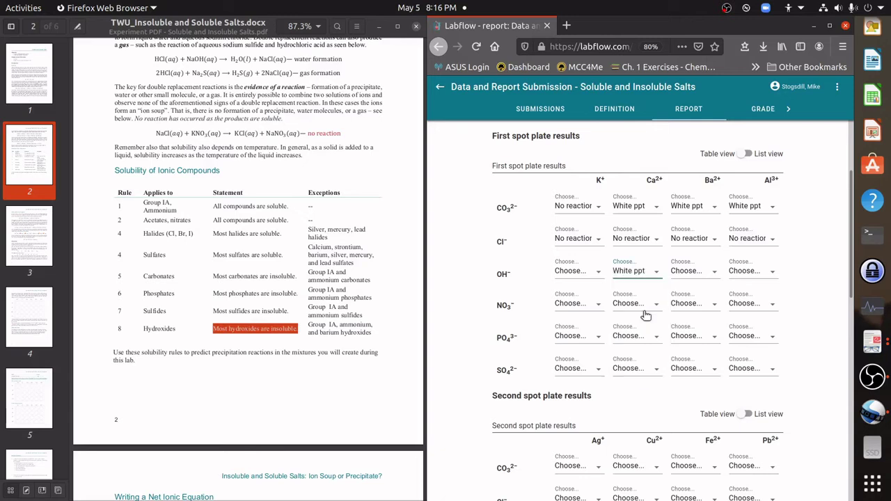
pyautogui.click(766, 272)
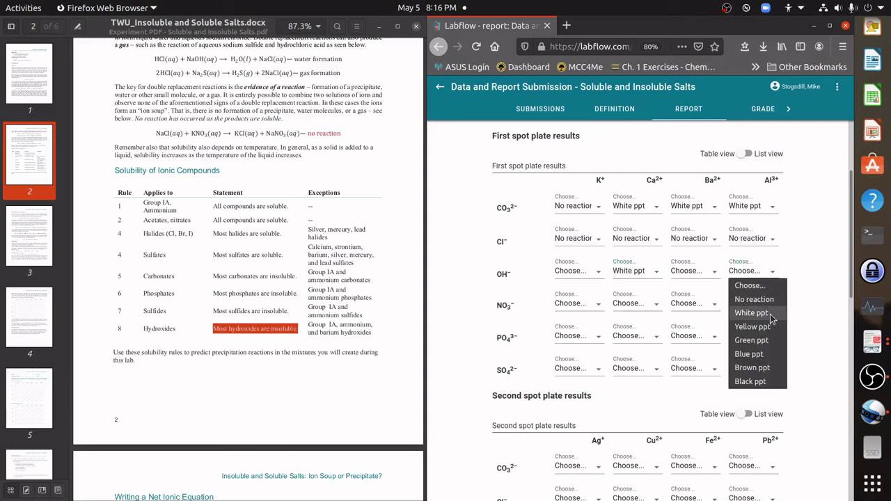
pyautogui.click(770, 318)
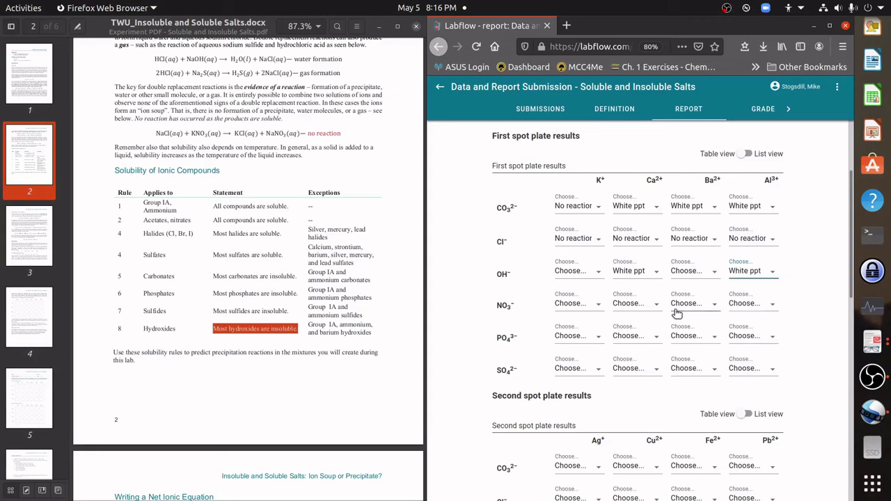
pyautogui.click(578, 275)
pyautogui.click(587, 305)
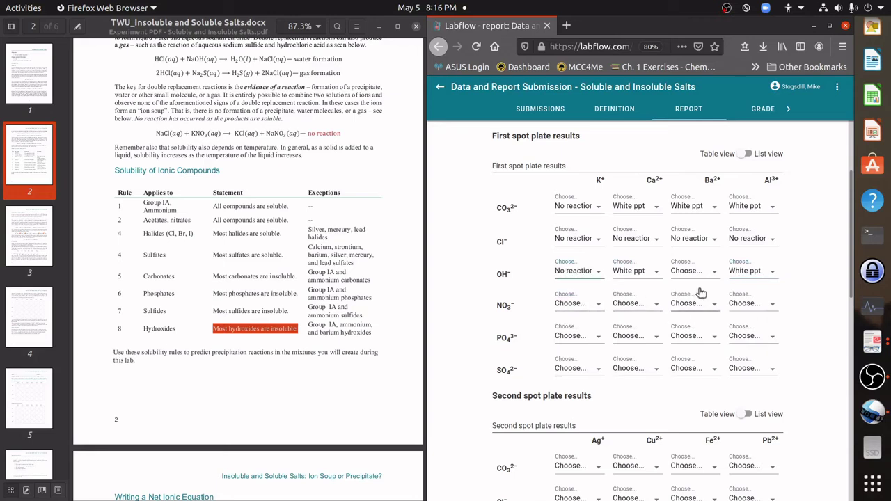
pyautogui.click(696, 273)
pyautogui.click(697, 304)
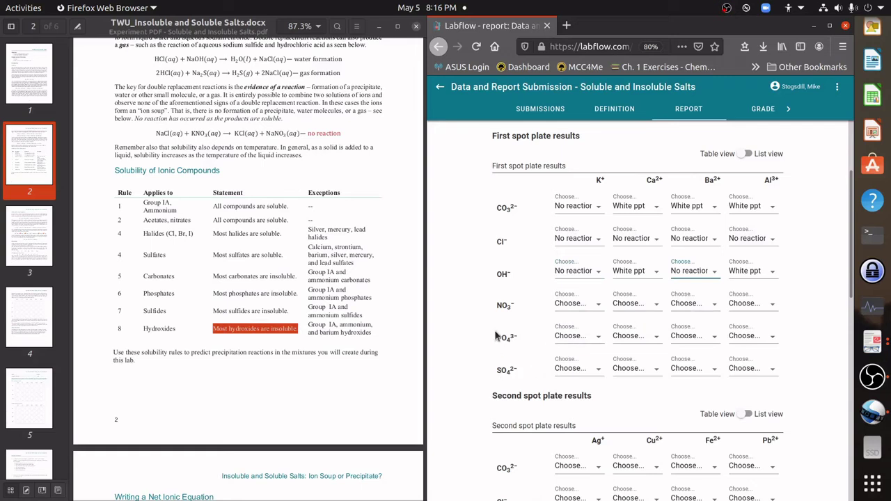
pyautogui.moveTo(494, 306); pyautogui.dragTo(519, 315)
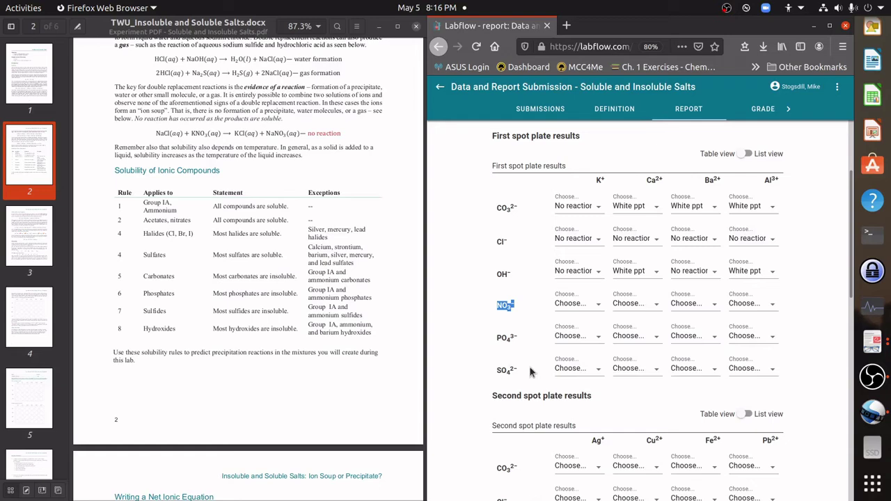
# - Switch Document Viewer from the experiment PDF to the Sample Data PDF's spot plate picture
pyautogui.scroll(-4, 535, 372)
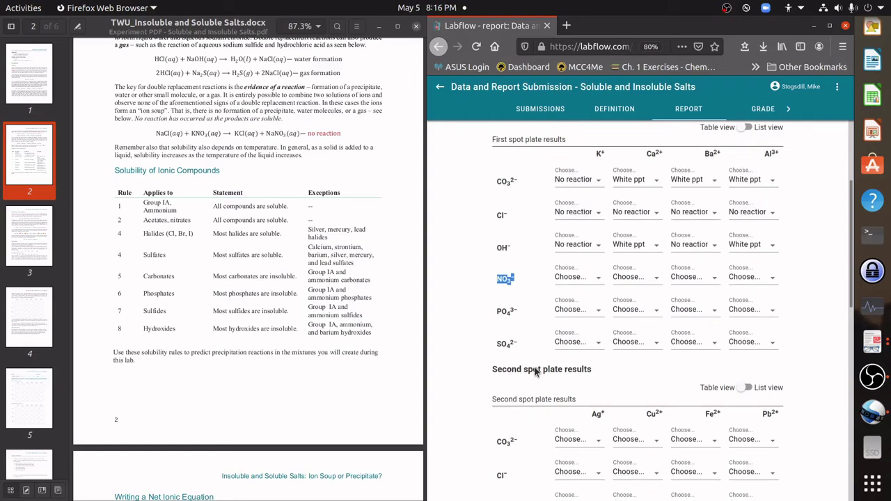
pyautogui.scroll(-4, 535, 373)
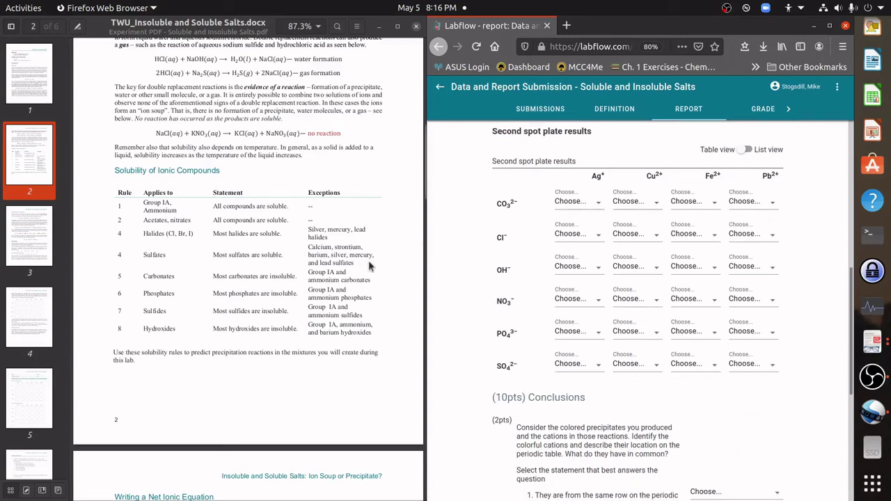
pyautogui.click(378, 27)
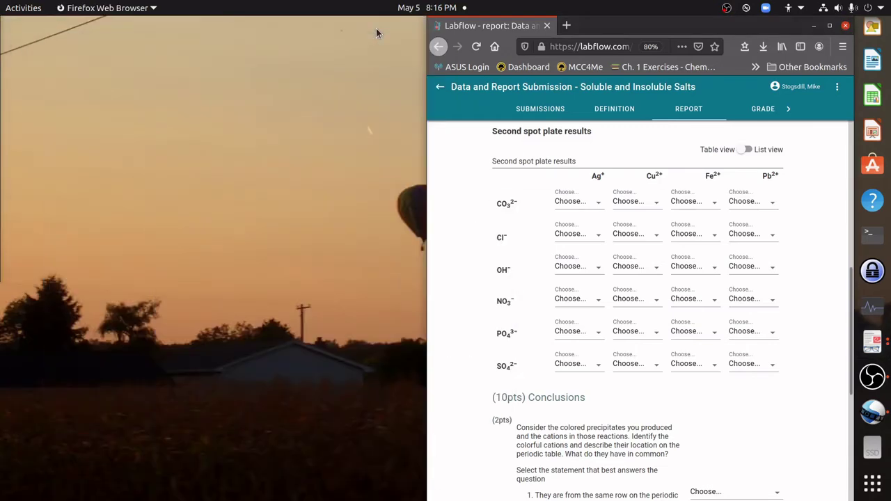
pyautogui.click(872, 344)
pyautogui.click(872, 345)
pyautogui.click(774, 379)
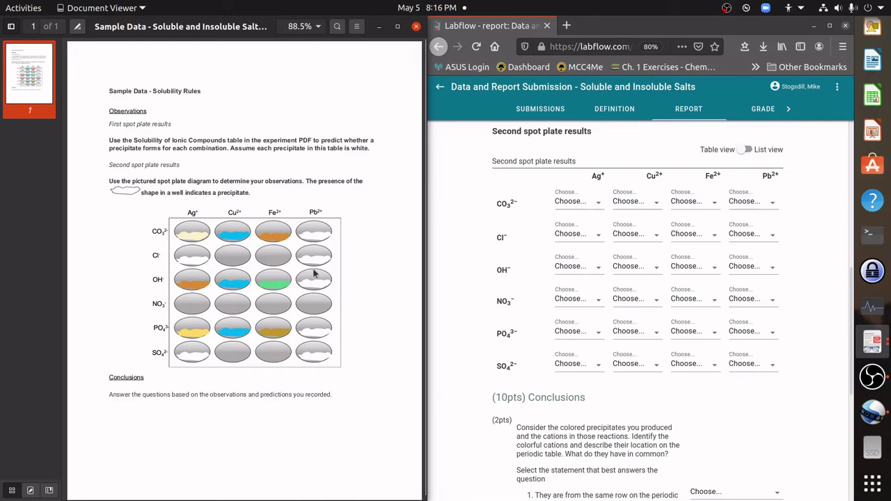
# - Set the second plate's CO₃²⁻ row: Ag⁺ White, Cu²⁺ Blue, Fe²⁺ Brown, Pb²⁺ White ppt
pyautogui.click(594, 209)
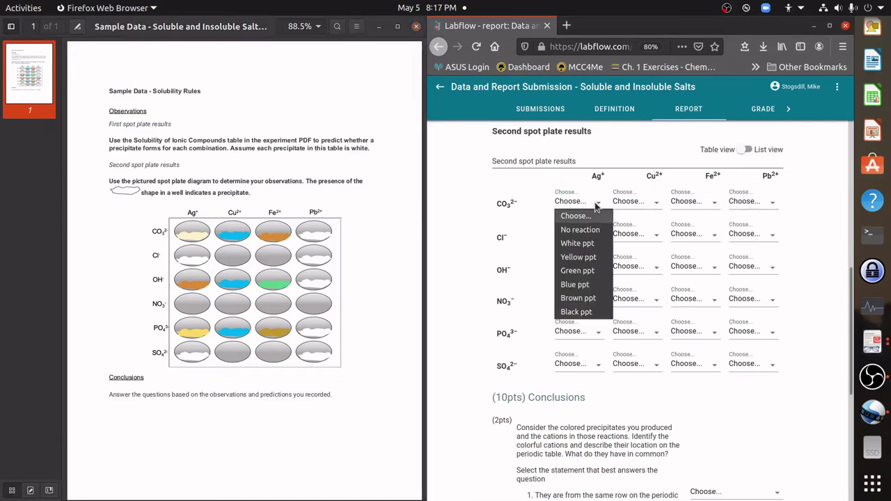
pyautogui.click(578, 243)
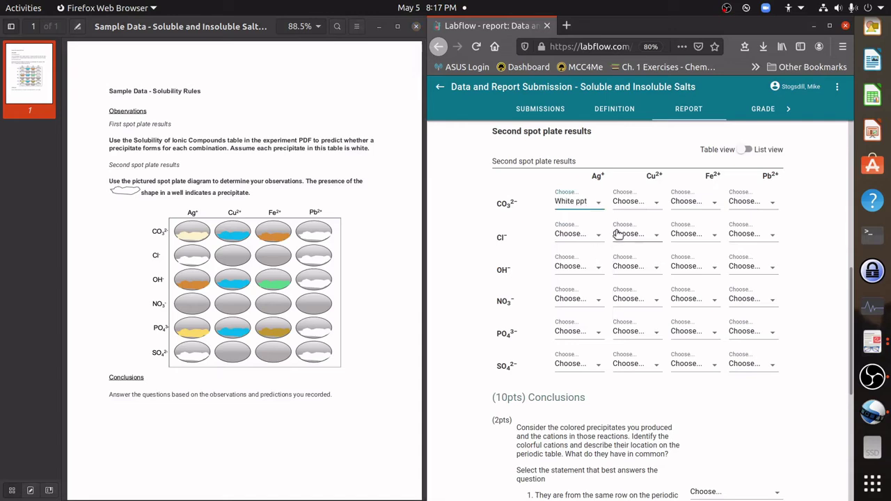
pyautogui.click(652, 208)
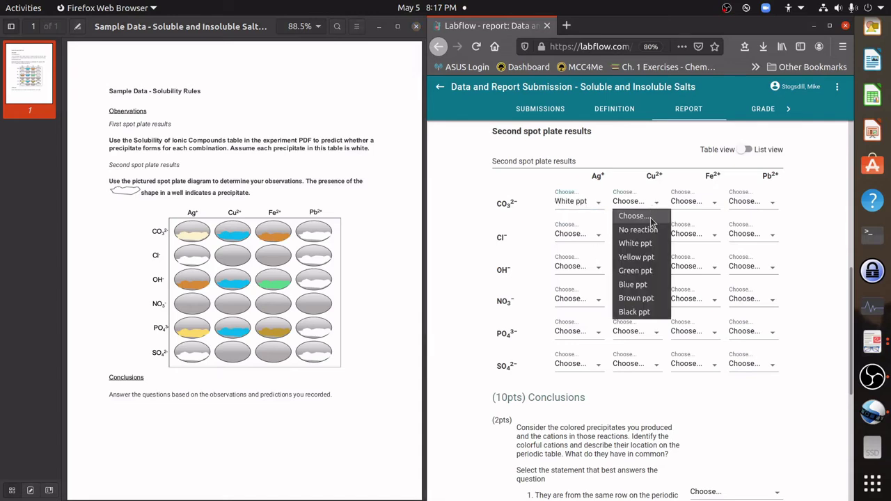
pyautogui.click(647, 286)
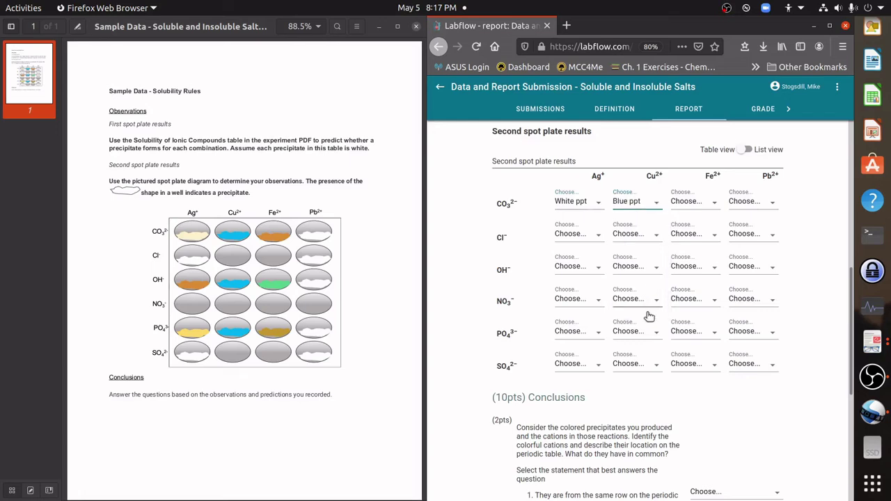
pyautogui.click(711, 206)
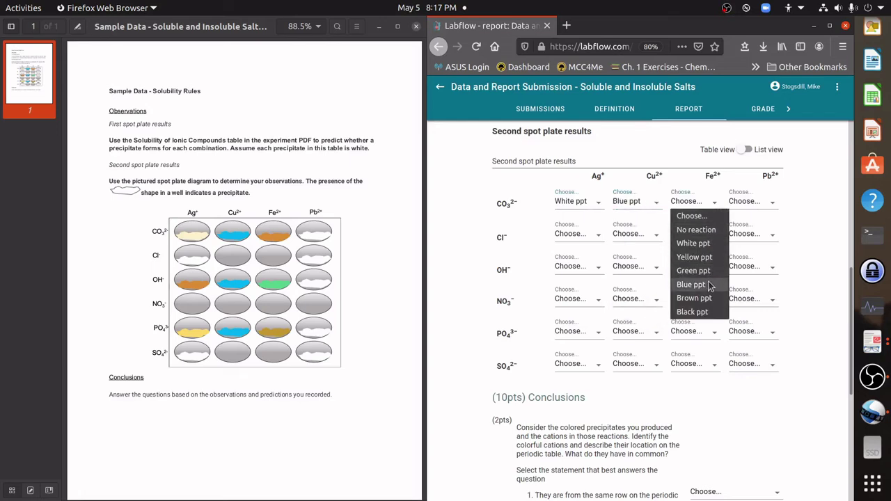
pyautogui.click(710, 299)
pyautogui.click(765, 201)
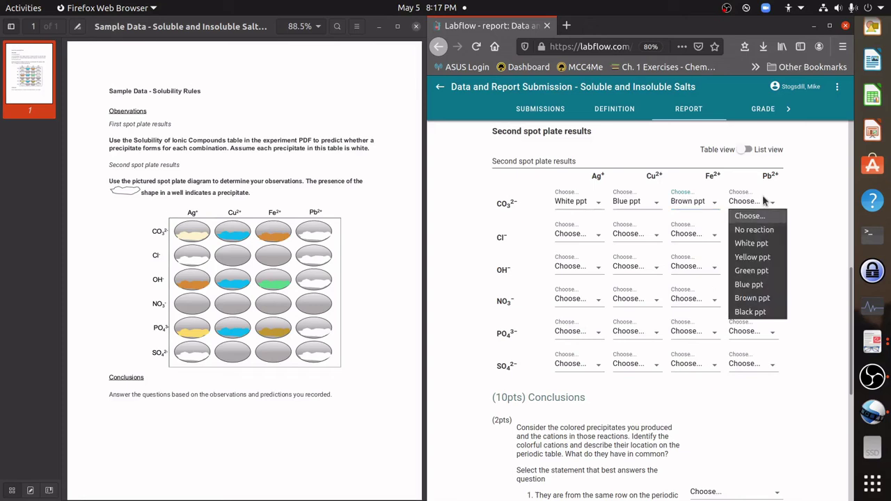
pyautogui.click(763, 243)
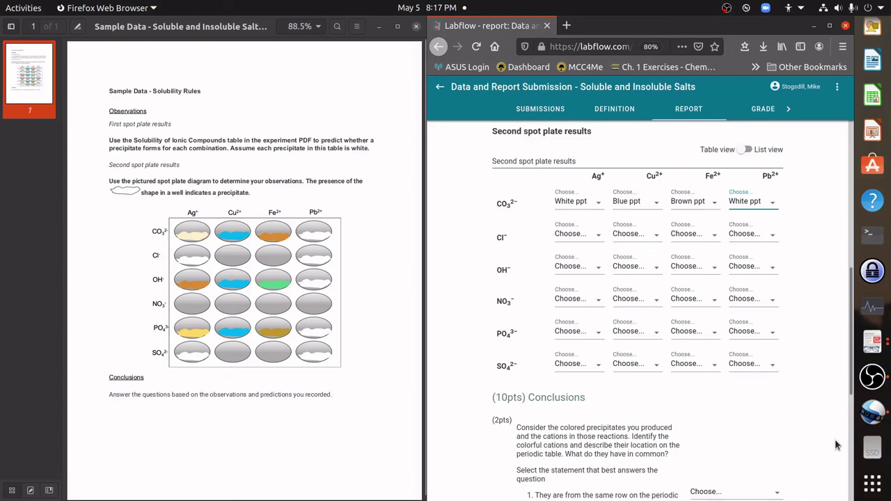
pyautogui.scroll(-5, 827, 416)
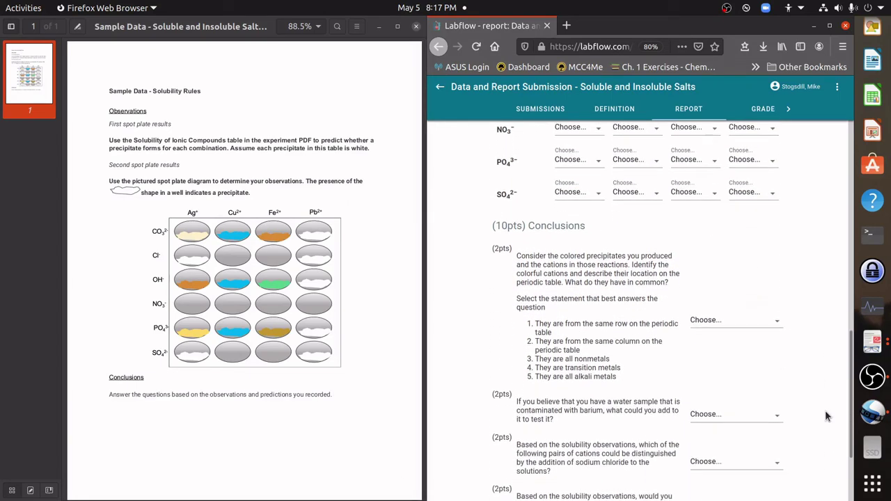
pyautogui.scroll(-2, 827, 417)
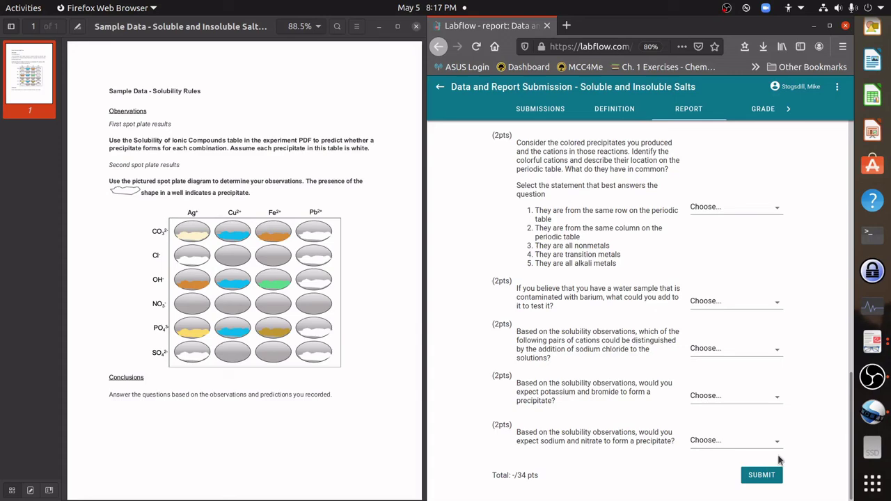
pyautogui.scroll(3, 816, 397)
pyautogui.scroll(8, 816, 397)
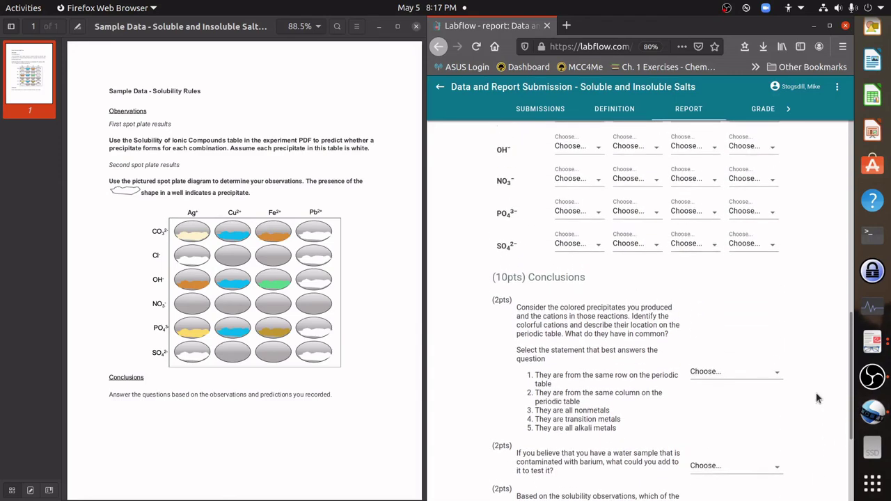
pyautogui.scroll(5, 818, 398)
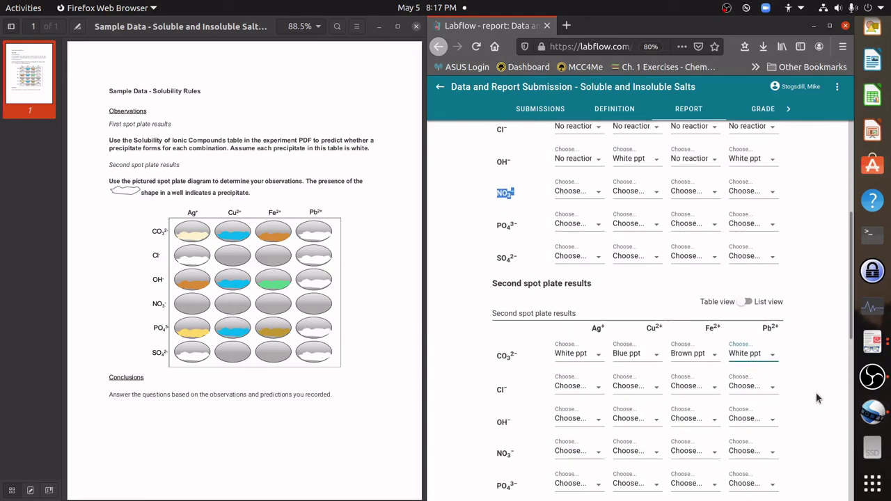
pyautogui.scroll(3, 816, 398)
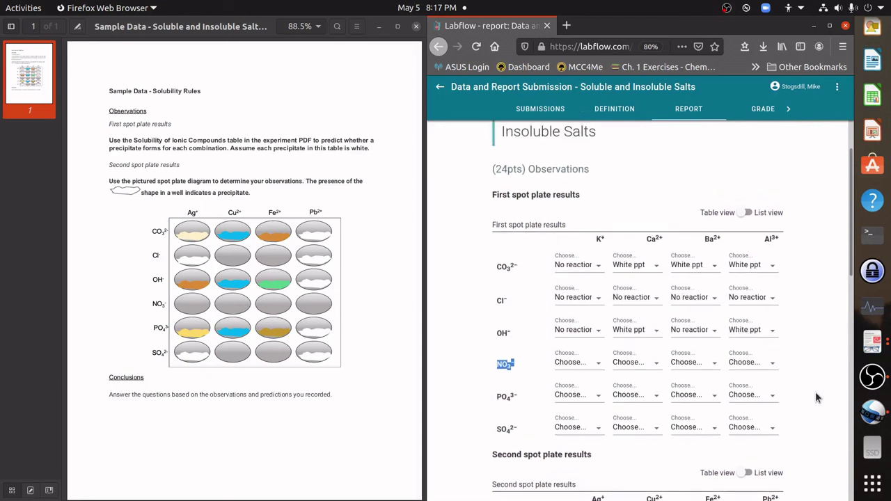